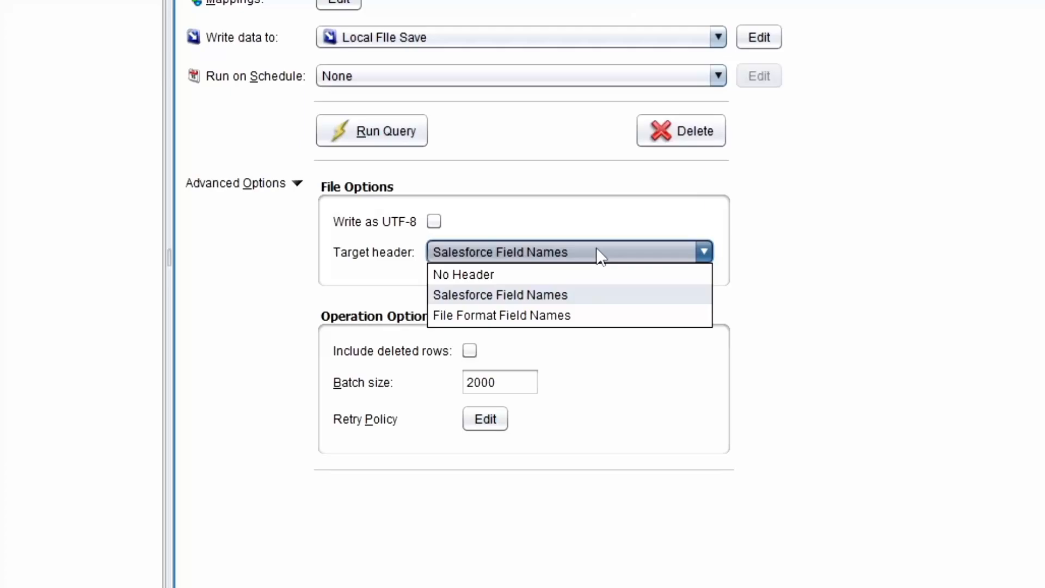
- Review the target header choices, the deleted-rows option and the batch size among the query's advanced options
left_click(599, 255)
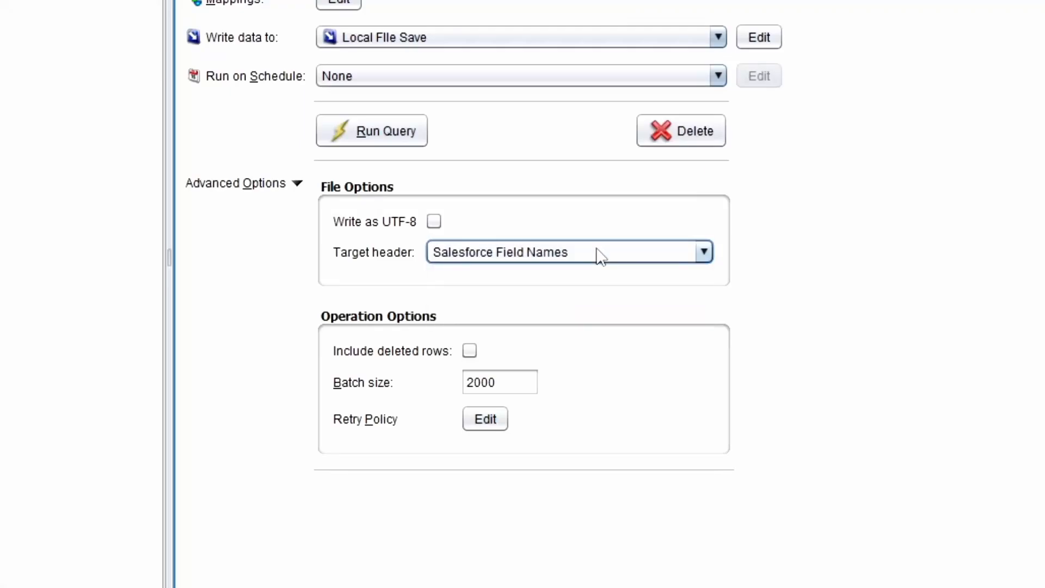
left_click(470, 352)
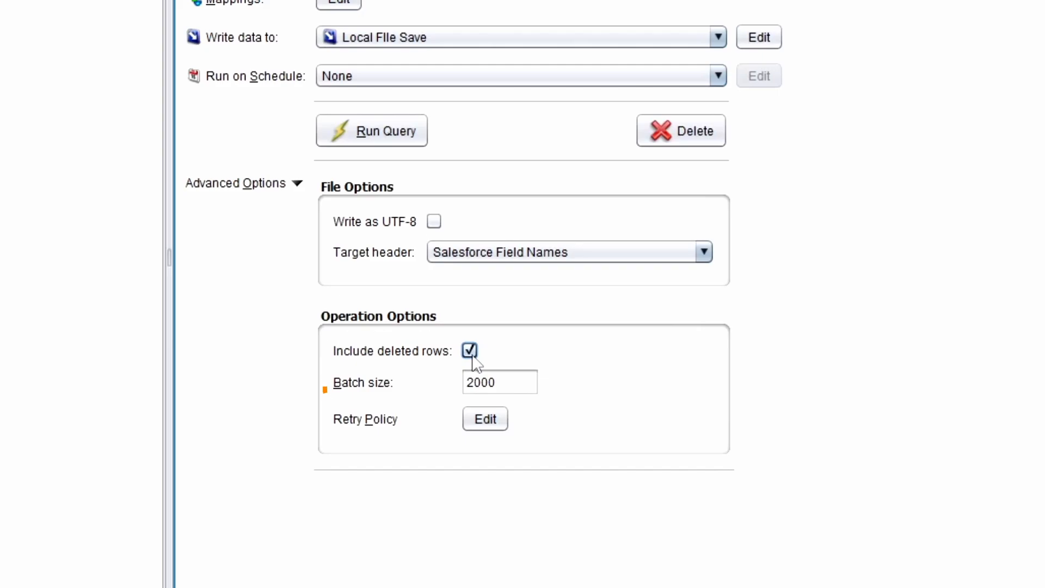
left_click(470, 351)
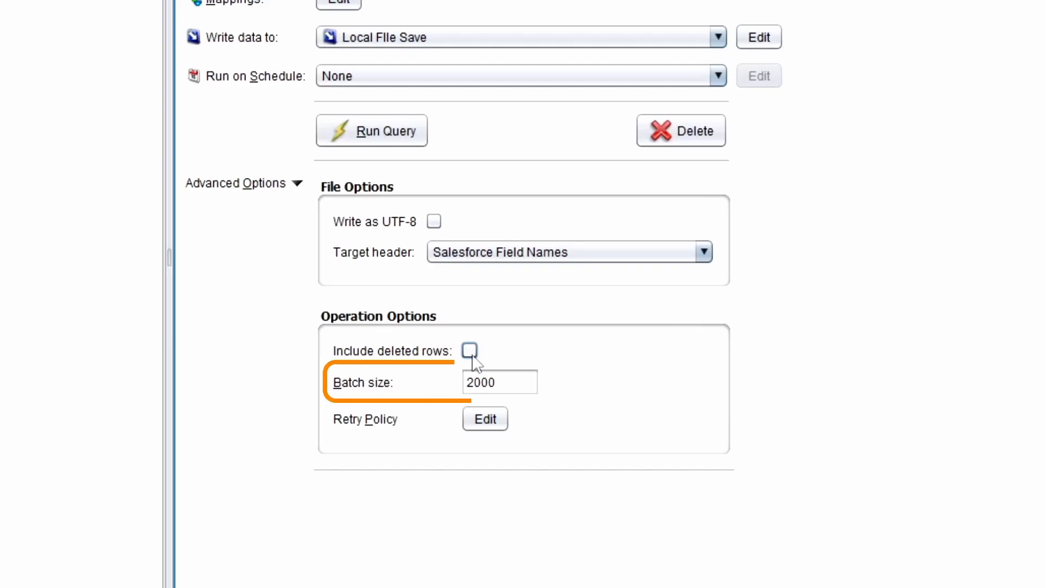
double_click(517, 384)
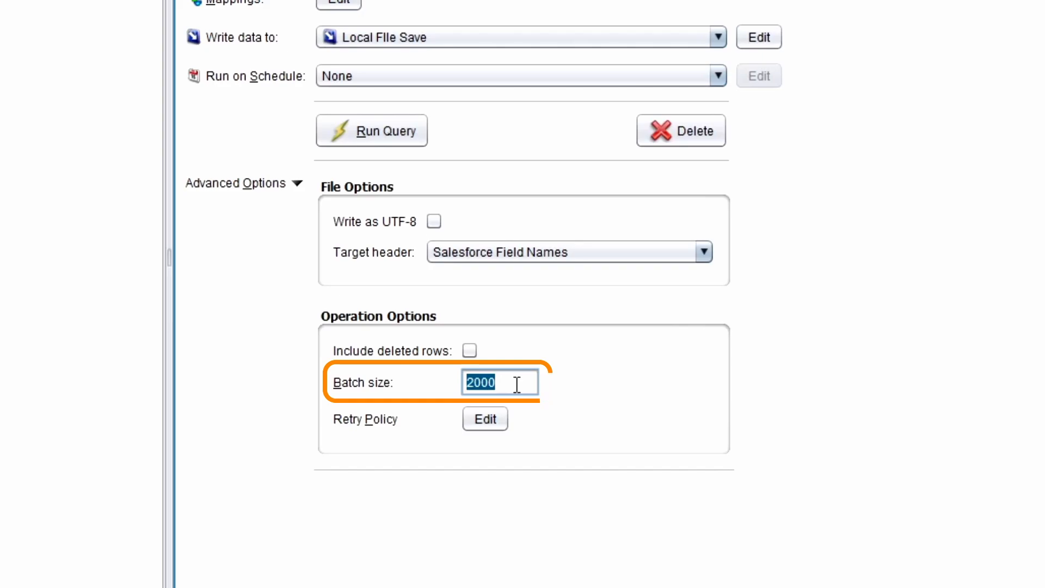
- Review the query's retry policy settings, including the option not to use retries, and leave without saving changes
left_click(490, 420)
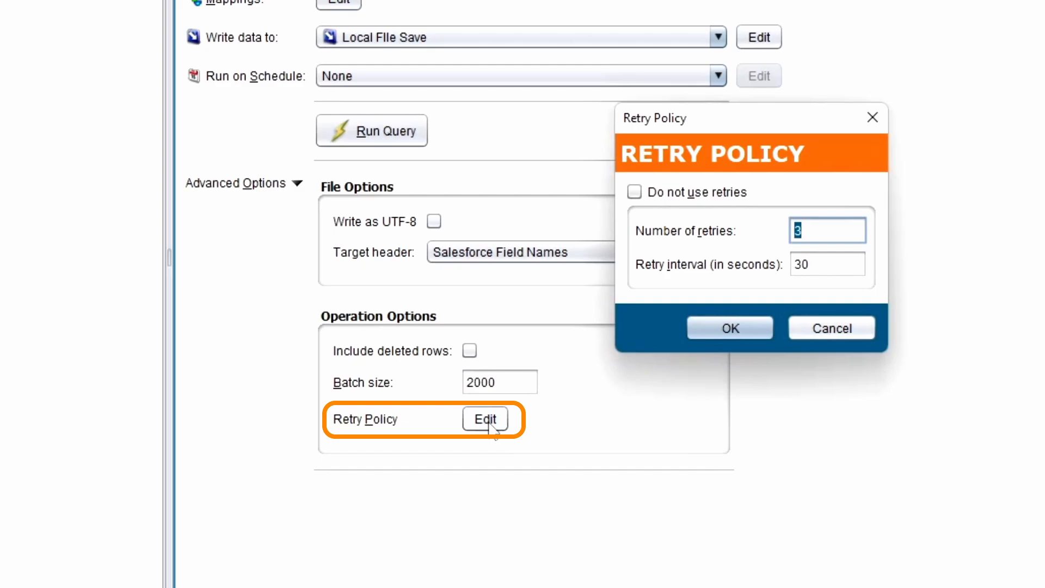
left_click(646, 195)
left_click(634, 192)
left_click(829, 333)
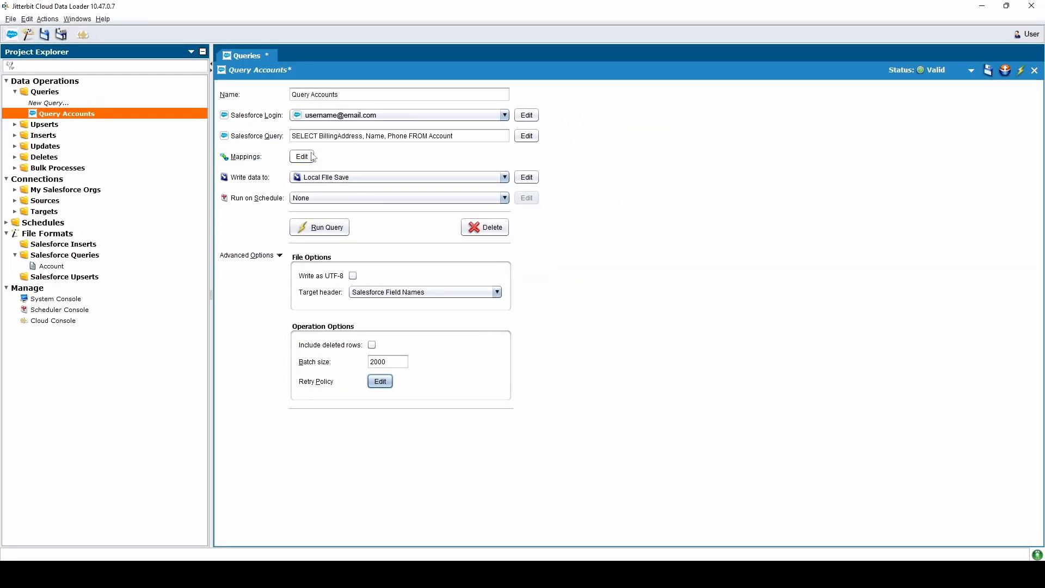
- Open the mappings of Query Accounts and check the available page actions and the transformation's dependent objects
left_click(313, 157)
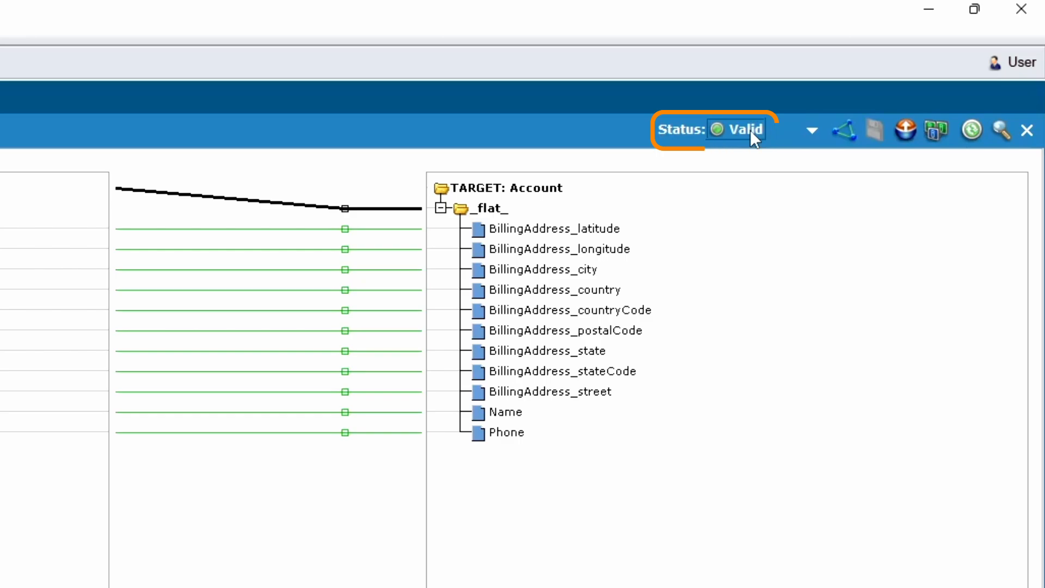
left_click(812, 132)
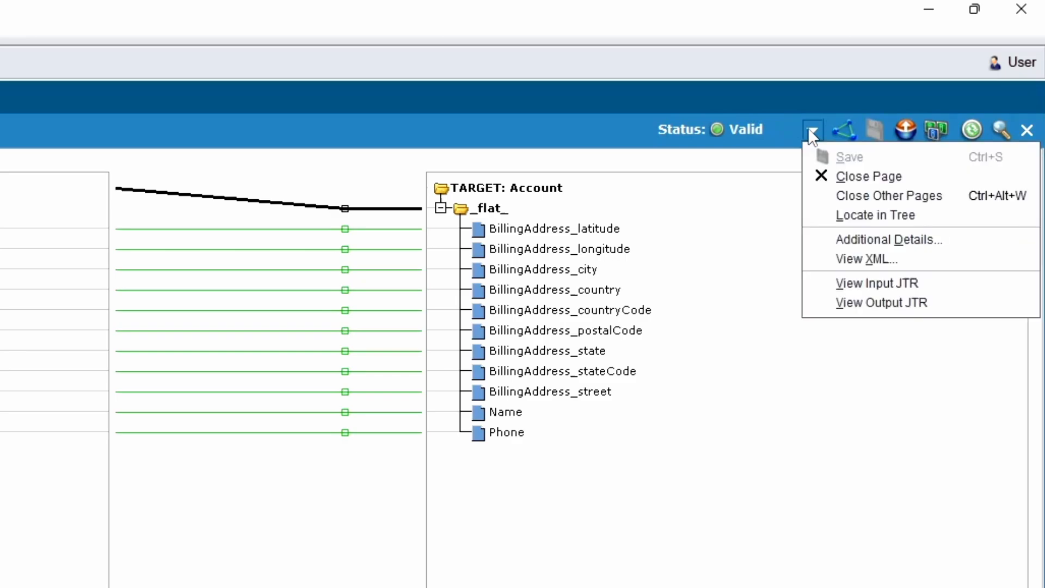
left_click(811, 132)
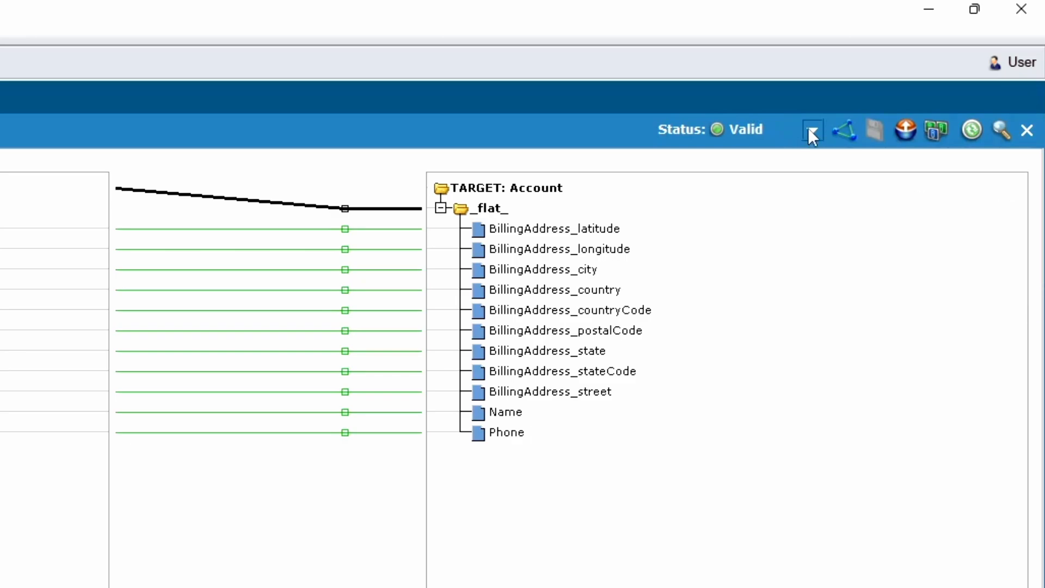
left_click(838, 130)
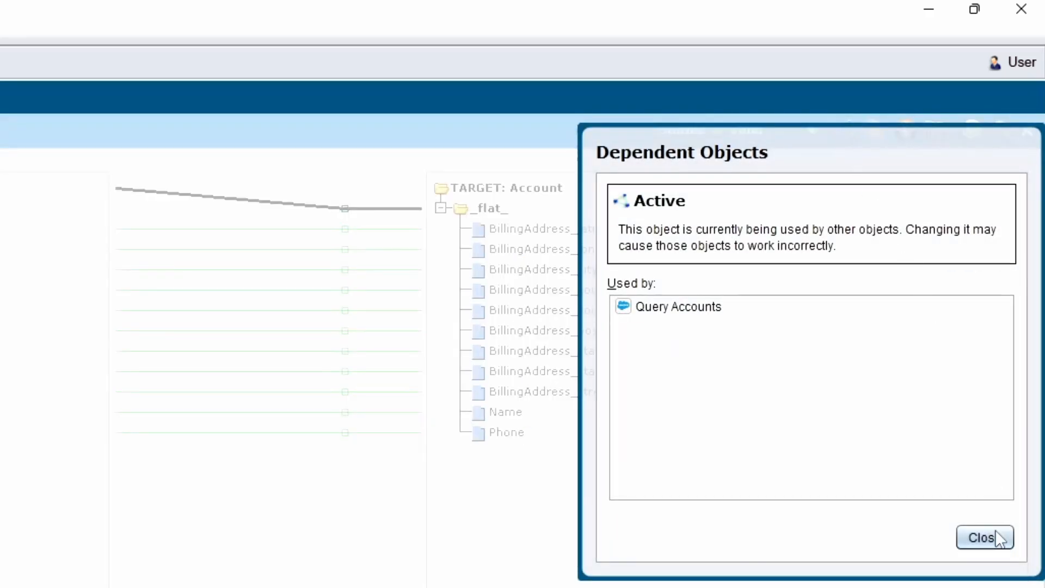
left_click(978, 538)
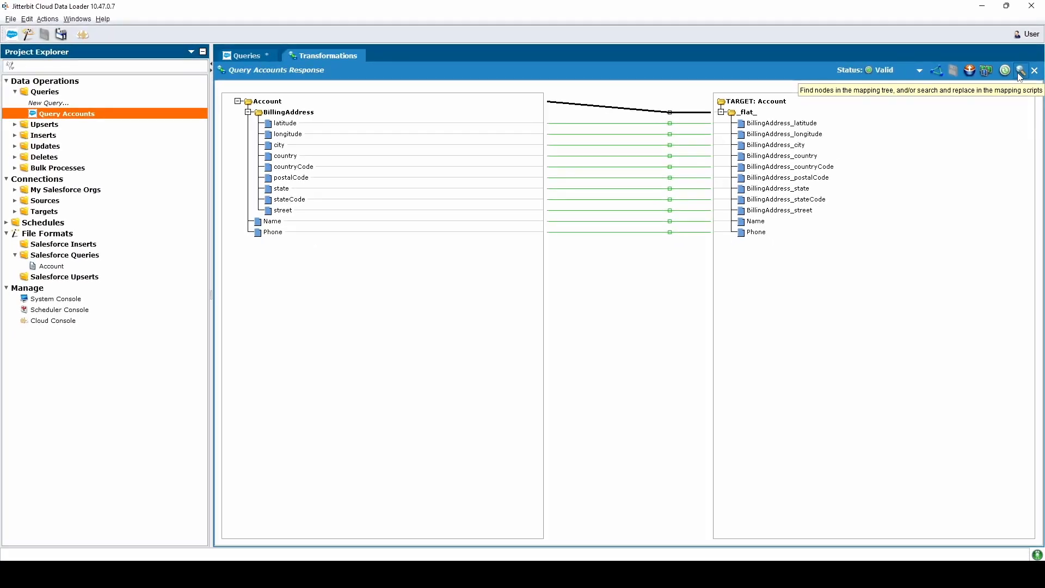
- Look through the Search & Replace options for the source tree, target tree and mappings
left_click(1019, 74)
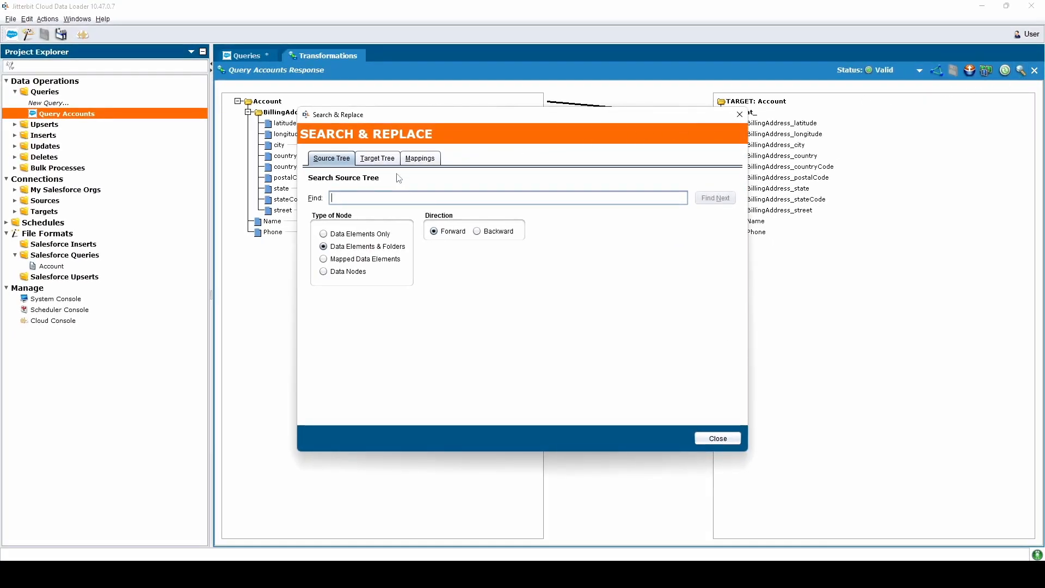
left_click(377, 158)
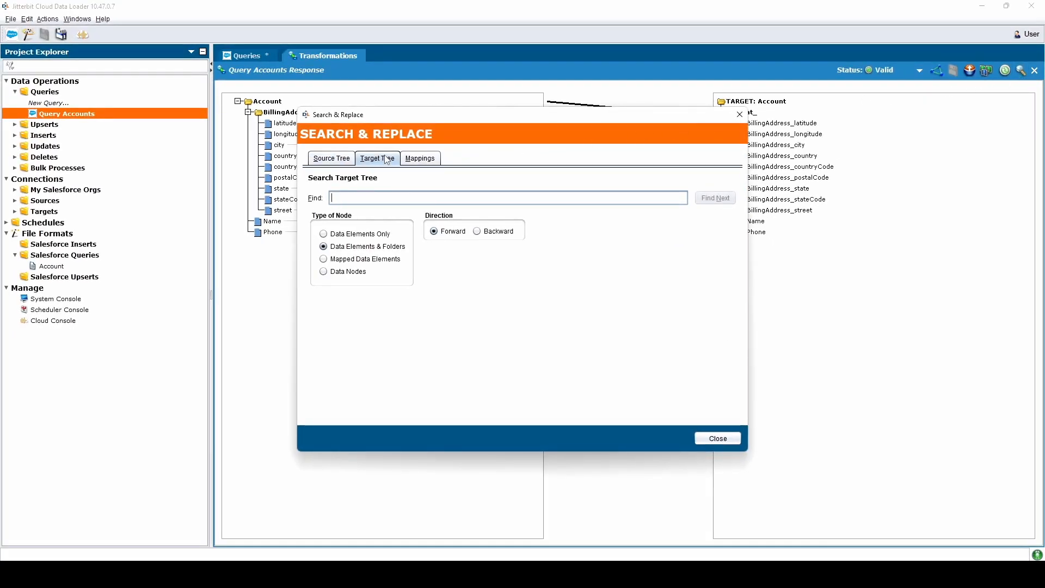
left_click(436, 161)
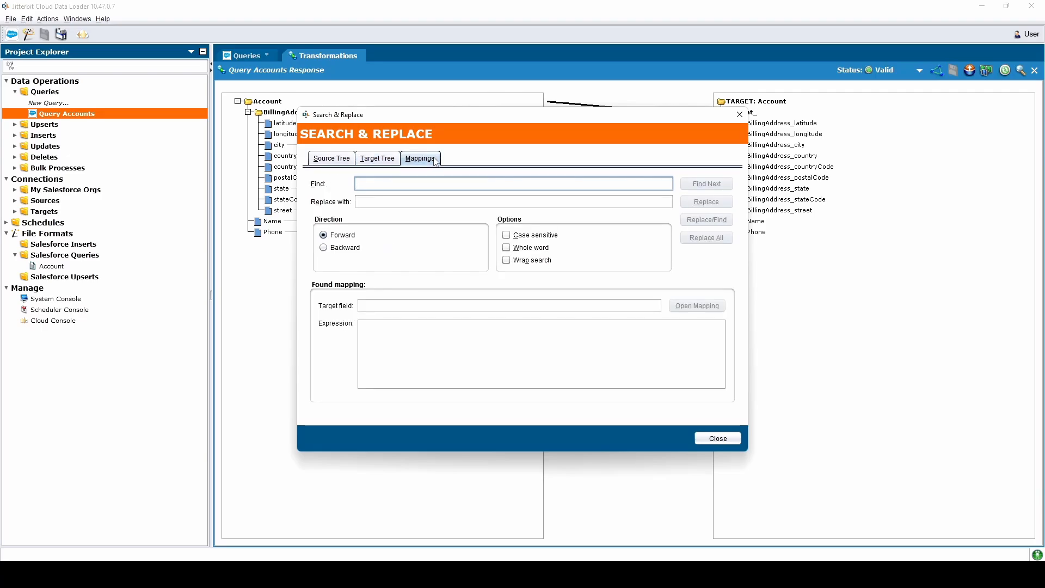
left_click(732, 438)
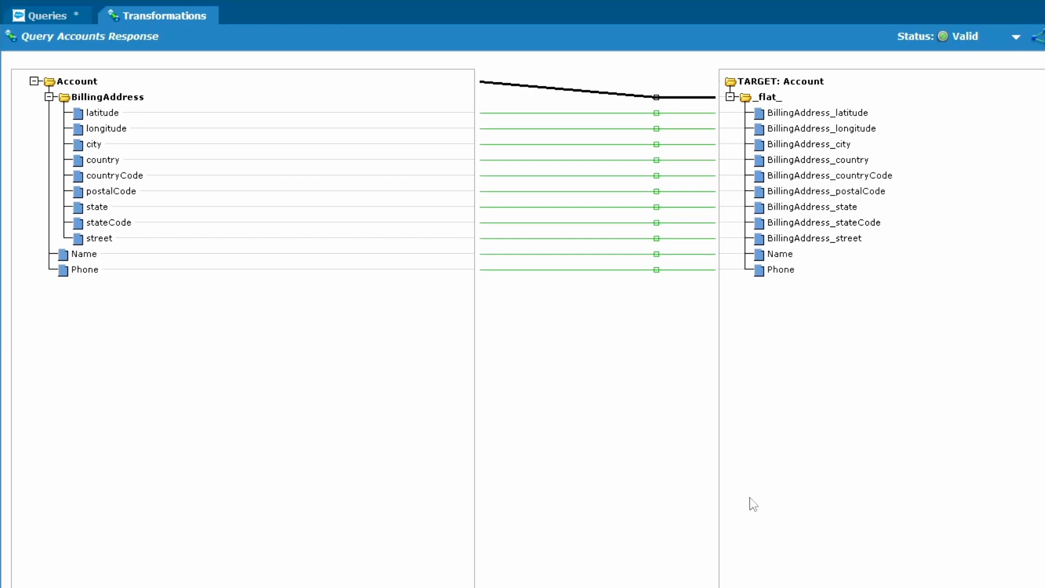
- Delete the BillingAddress_latitude and BillingAddress_longitude mappings and remap them crosswise, longitude to BillingAddress_latitude and latitude to BillingAddress_longitude
right_click(807, 119)
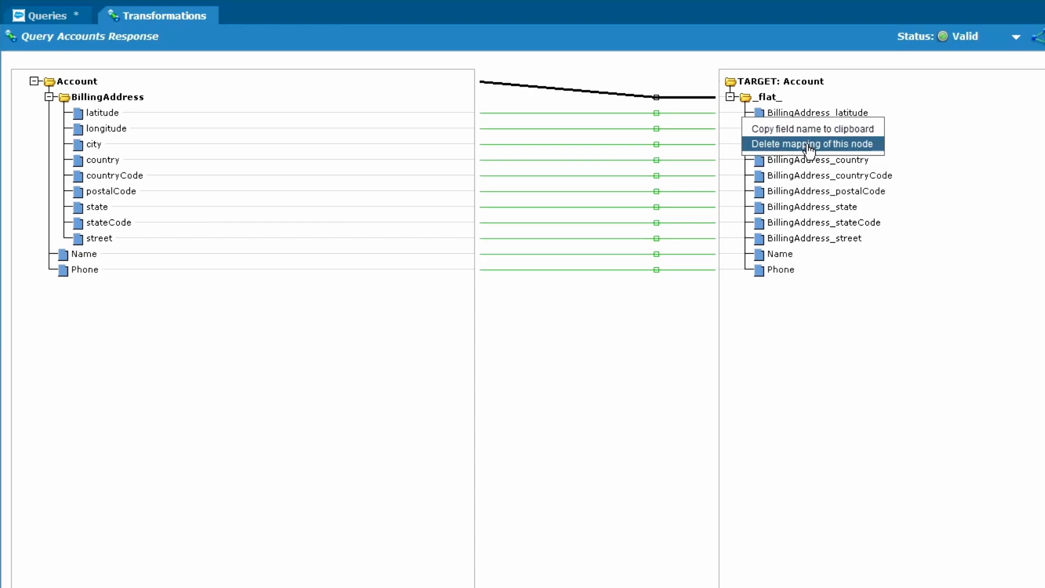
left_click(809, 144)
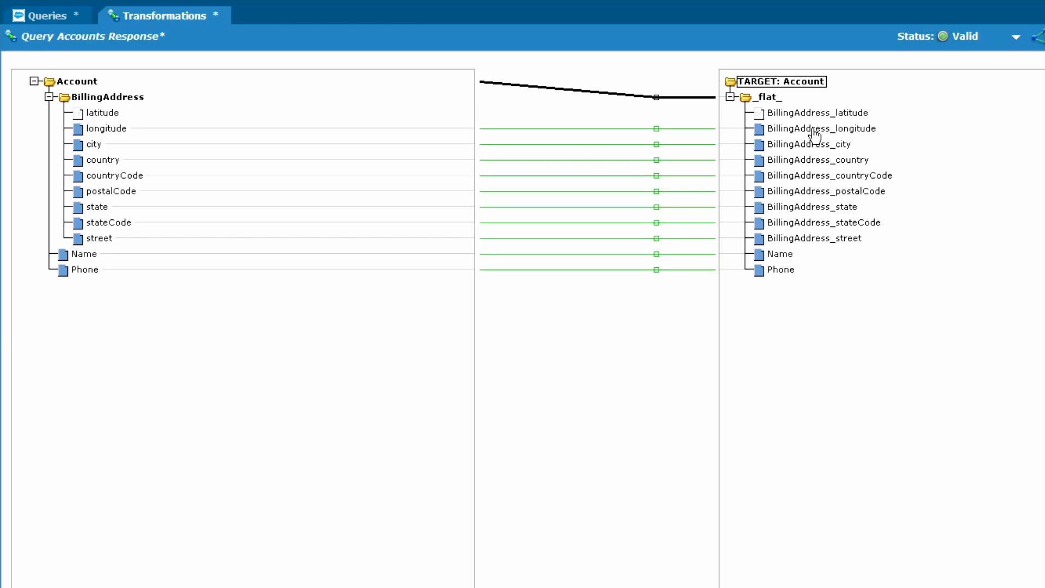
right_click(809, 131)
left_click(813, 162)
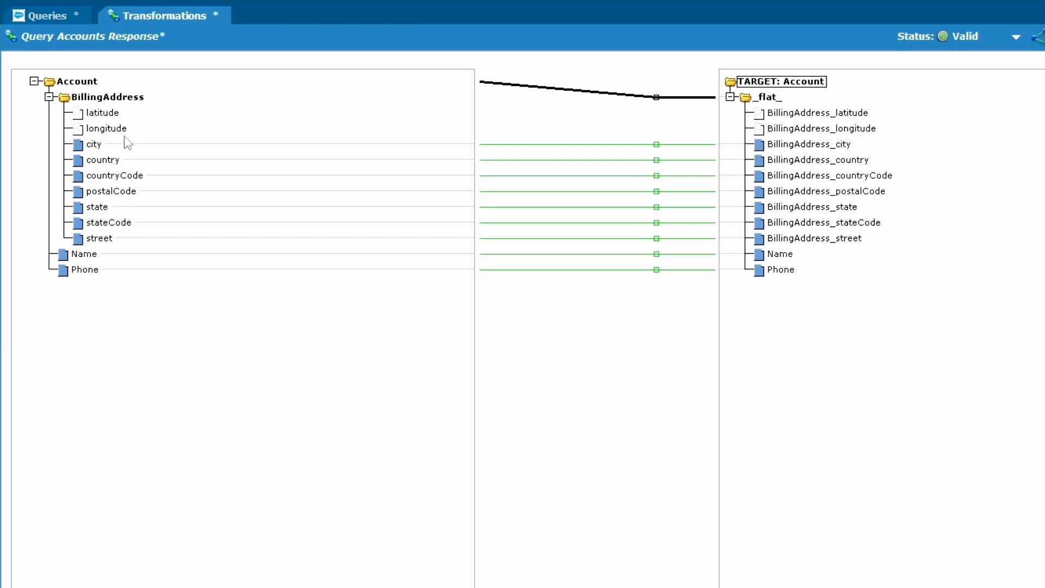
left_click_drag(819, 113, 388, 128)
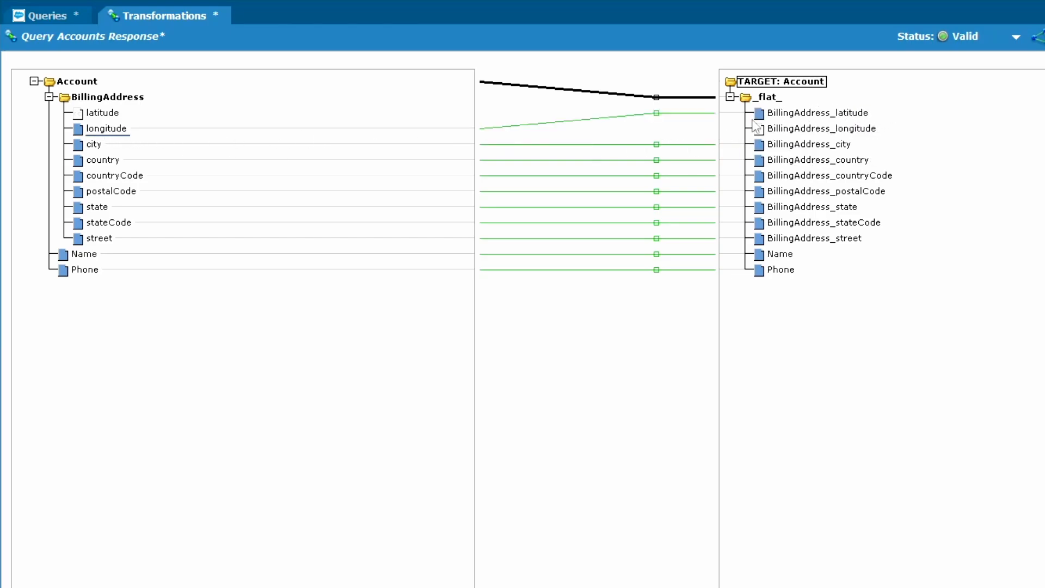
left_click_drag(85, 116, 790, 133)
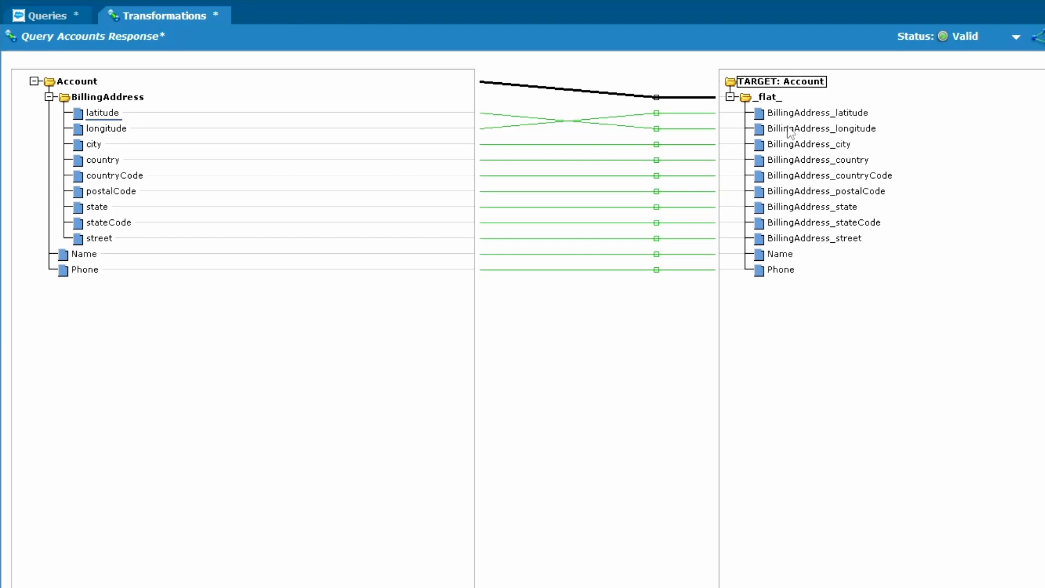
- Undo the mapping changes made to BillingAddress_latitude and BillingAddress_longitude
key("Delete")
key("ctrl+z")
key("ctrl+z")
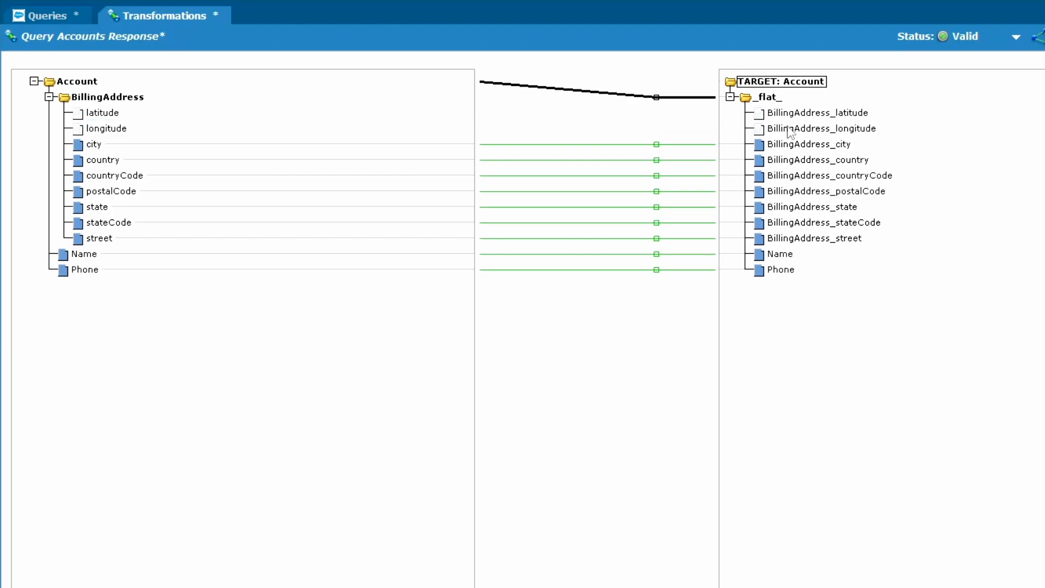
key("ctrl+z")
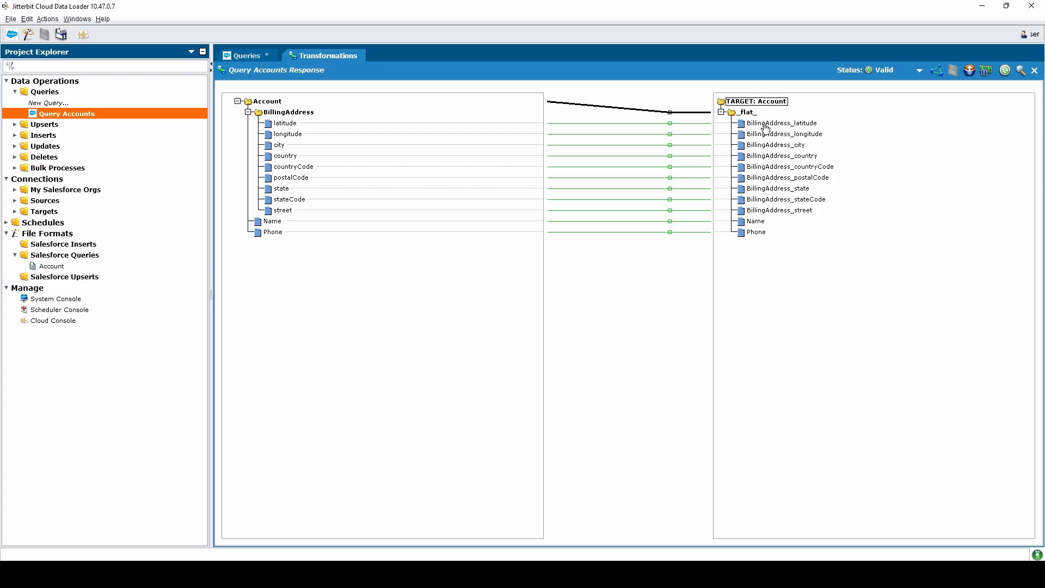
- Open the BillingAddress_latitude formula and insert the source fields city and country on separate new lines
double_click(766, 127)
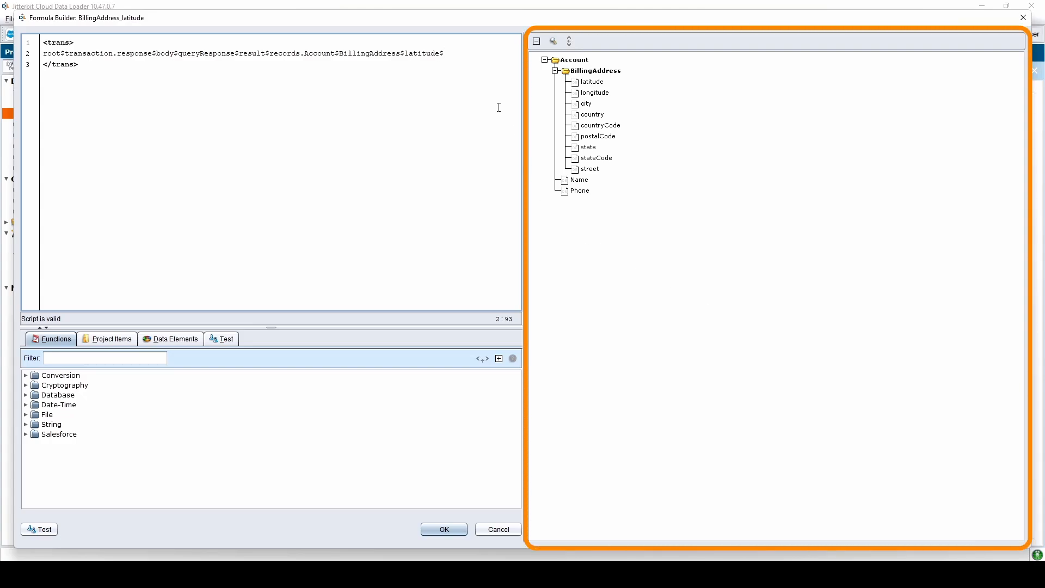
key("Return")
double_click(587, 104)
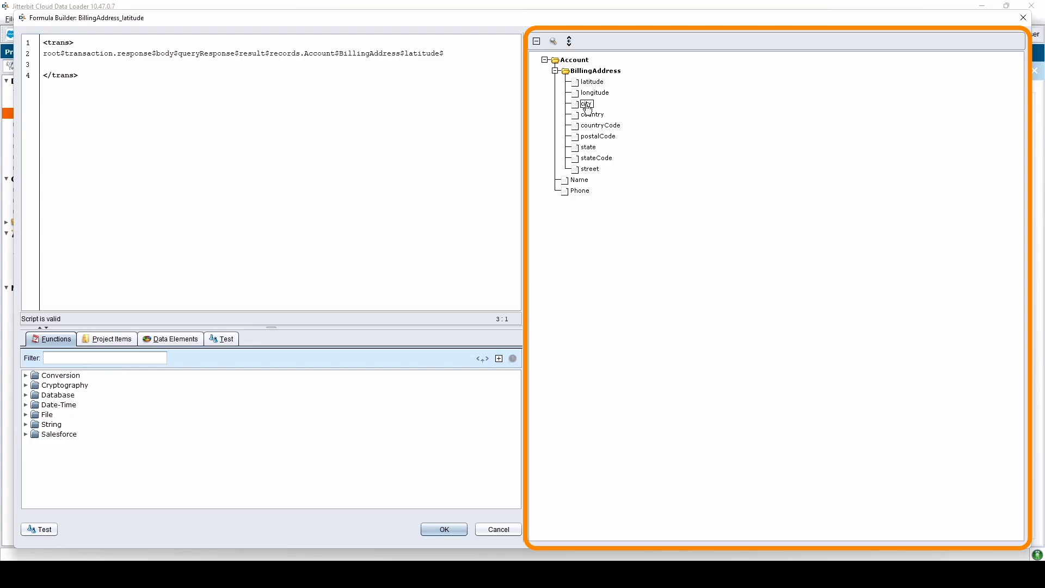
key("Return")
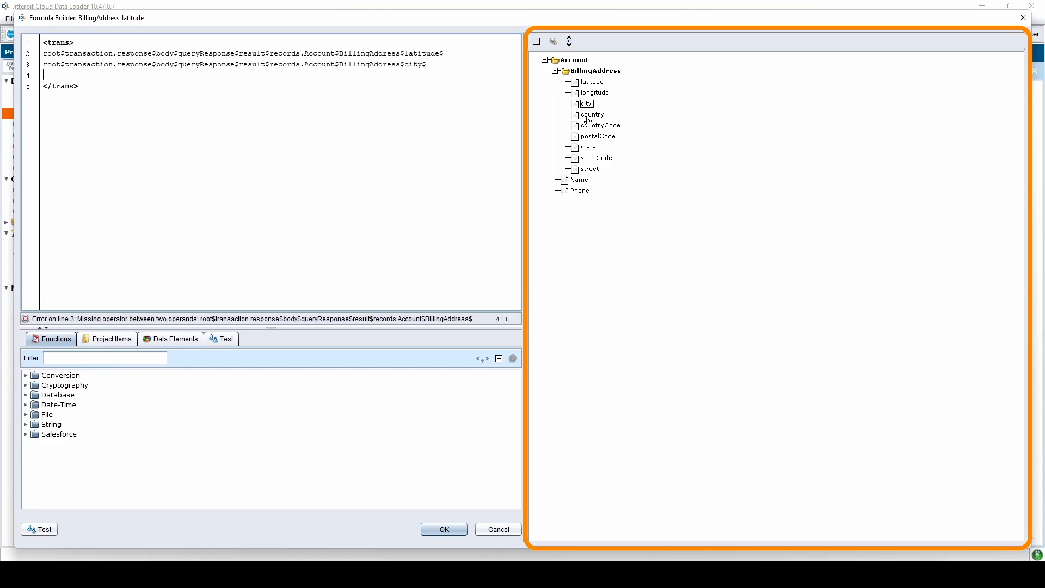
double_click(589, 116)
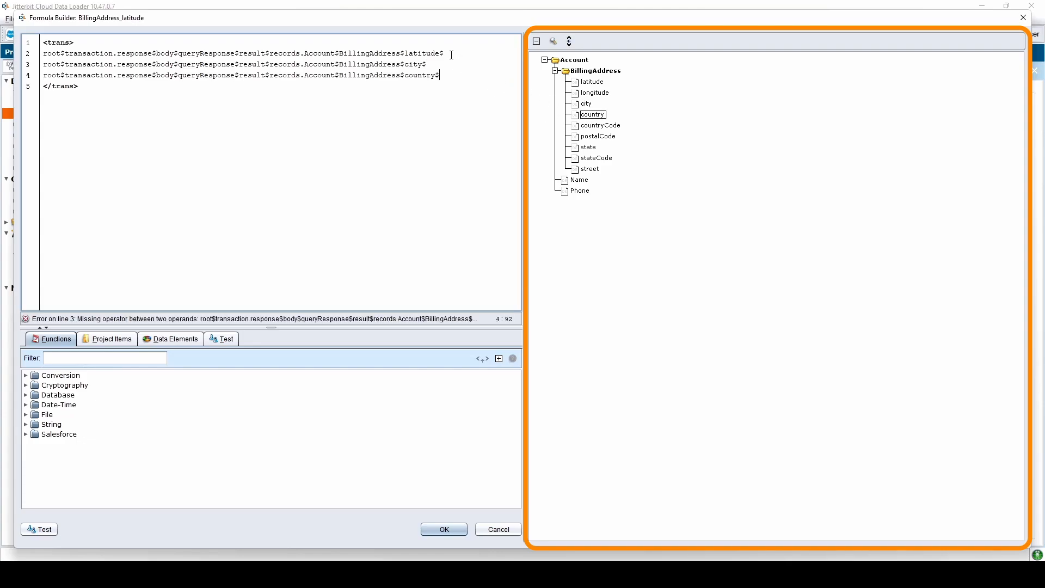
- Replace the city and country lines in the formula with + ", " + followed by the longitude source field
left_click_drag(451, 55, 454, 73)
key("Delete")
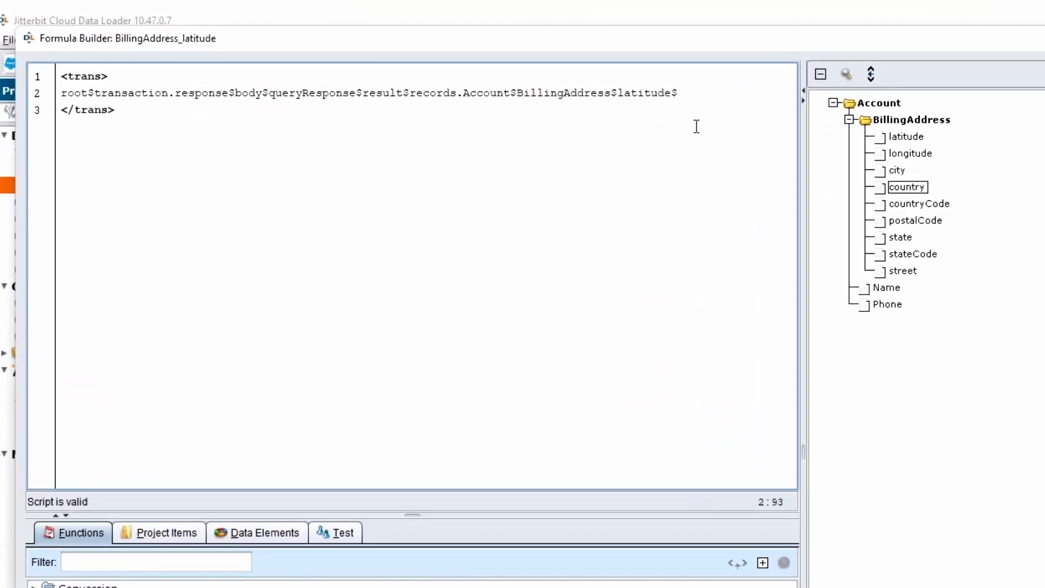
type("+")
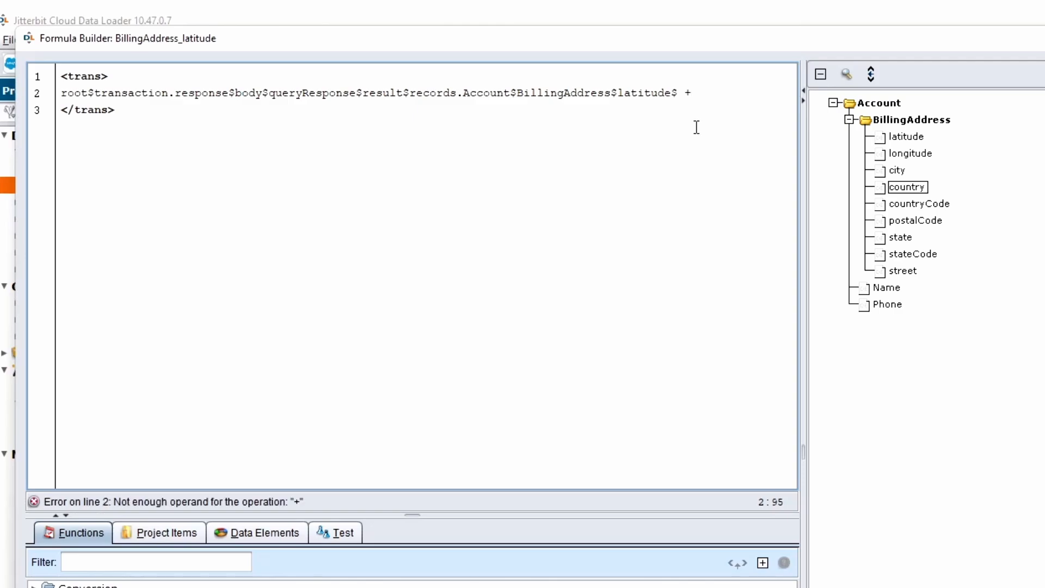
type(" \", \" +")
double_click(897, 156)
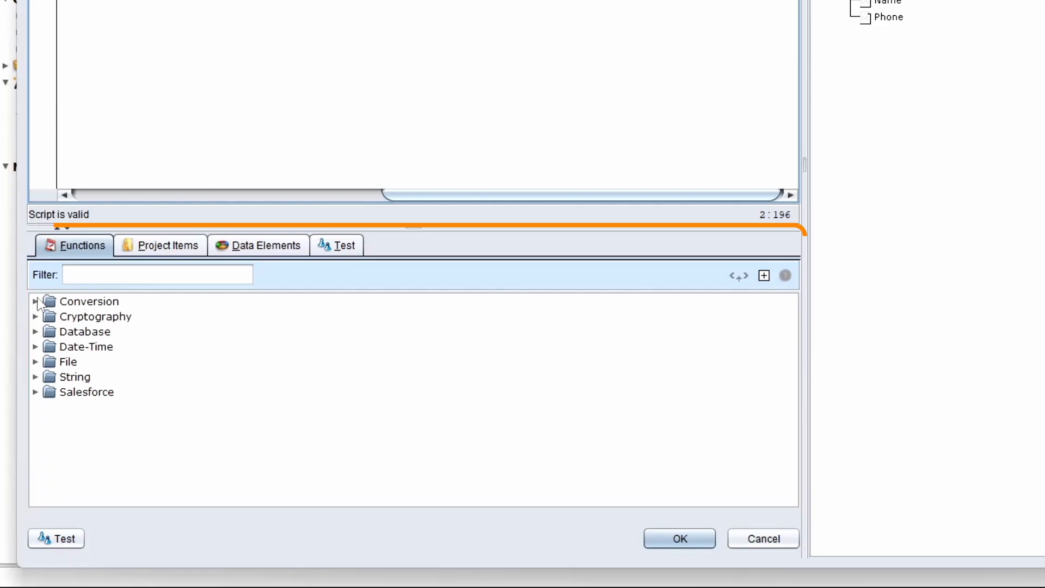
- Browse the Conversion functions, the project's target files and the available data elements for the formula
left_click(36, 302)
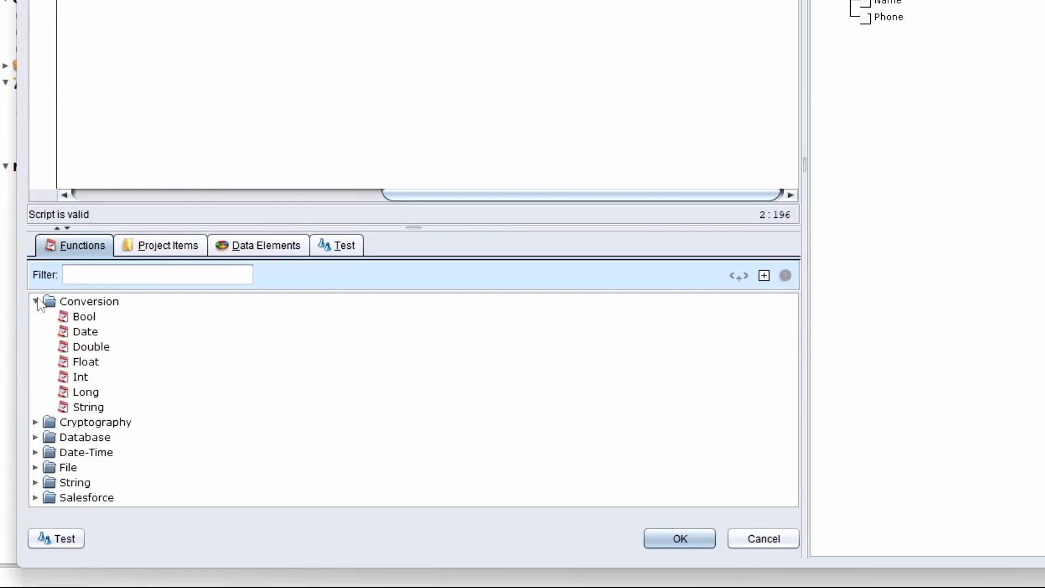
mouse_move(88, 324)
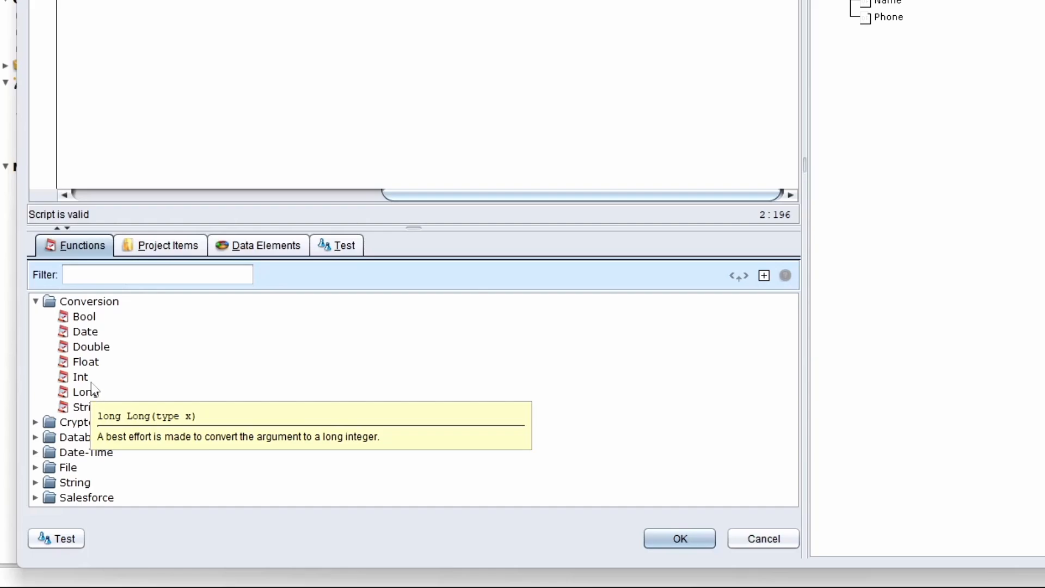
left_click(155, 245)
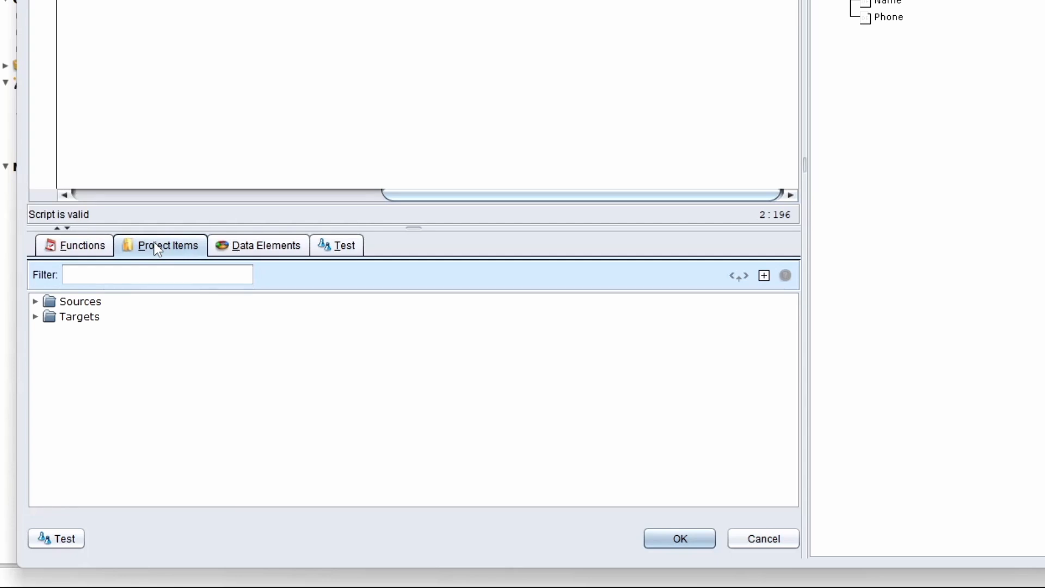
left_click(35, 316)
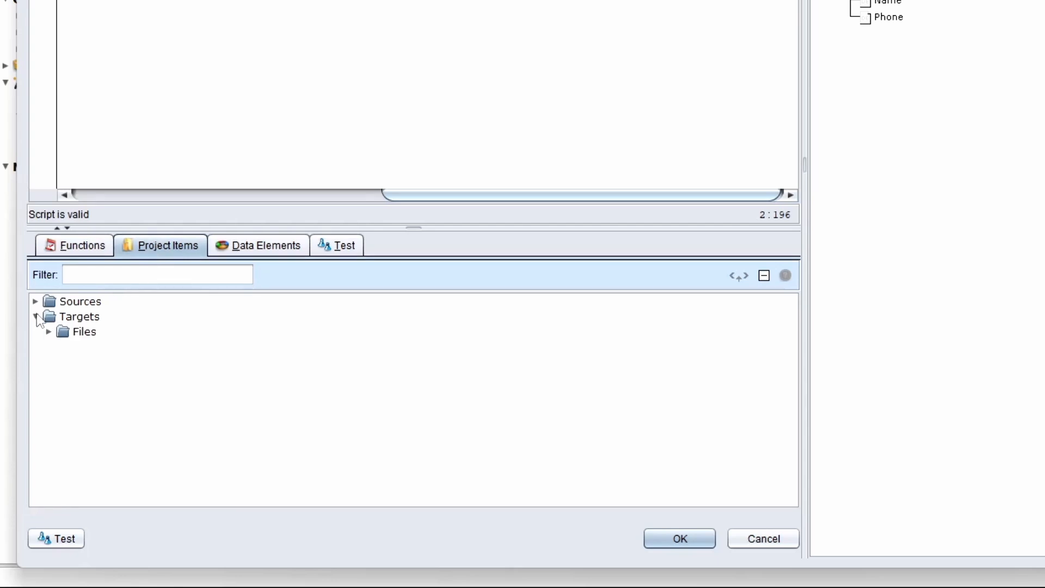
left_click(49, 332)
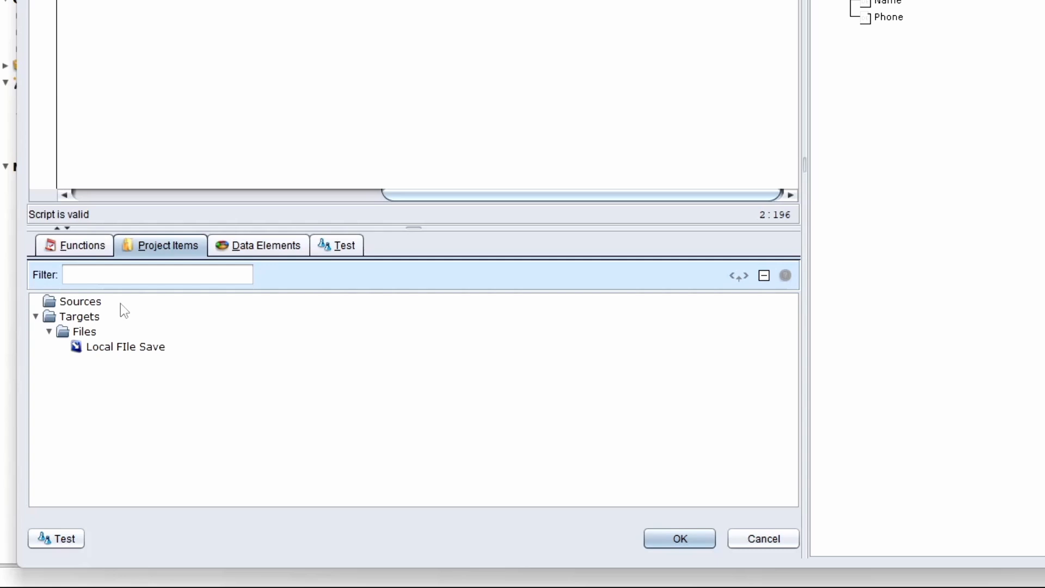
left_click(249, 245)
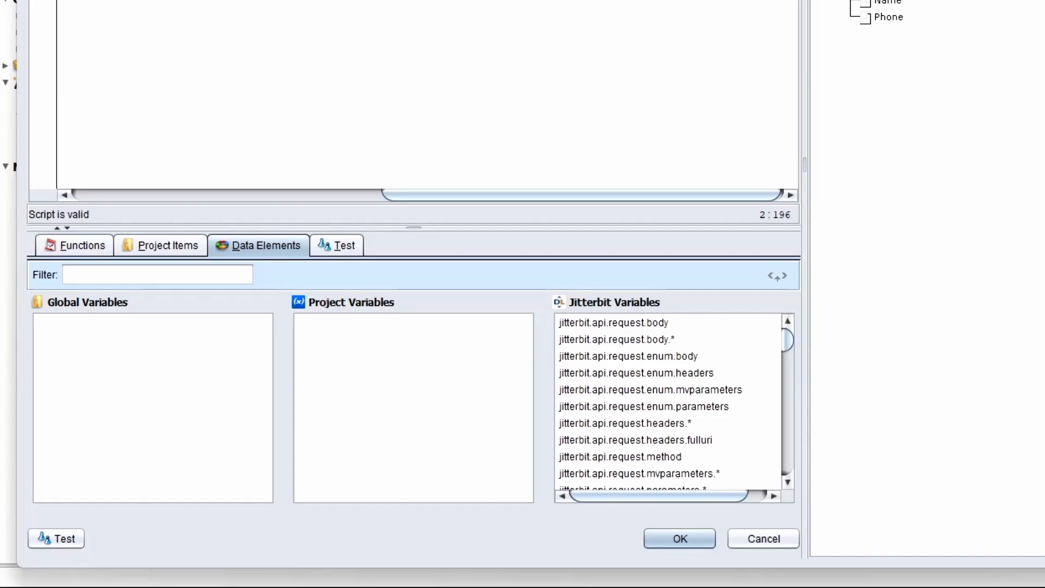
- Add a new formula line that assigns the city source field to localVariable, ending with a semicolon
key("Return")
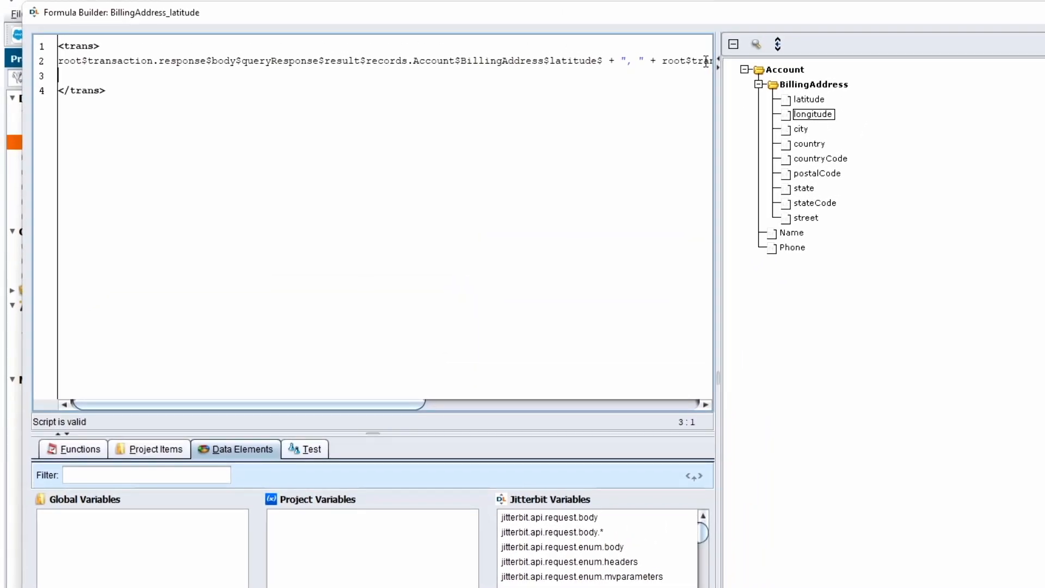
type("localVariable =")
left_click(802, 131)
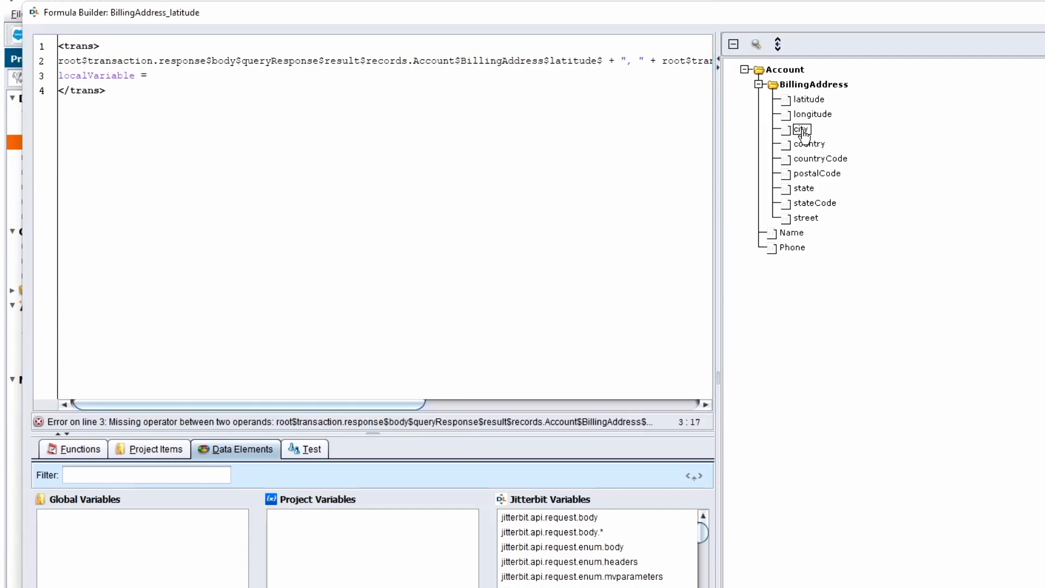
double_click(802, 131)
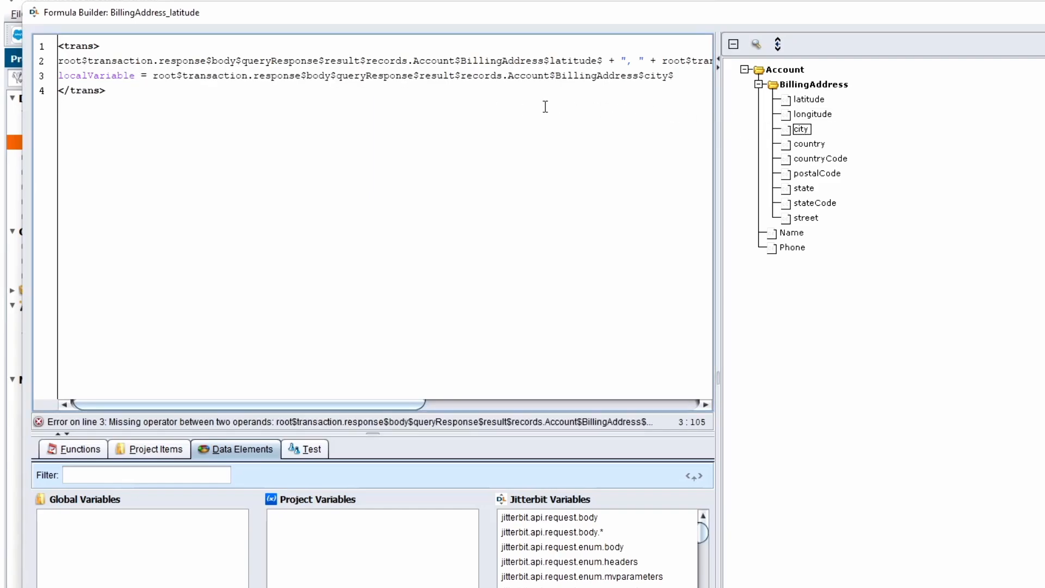
type(";")
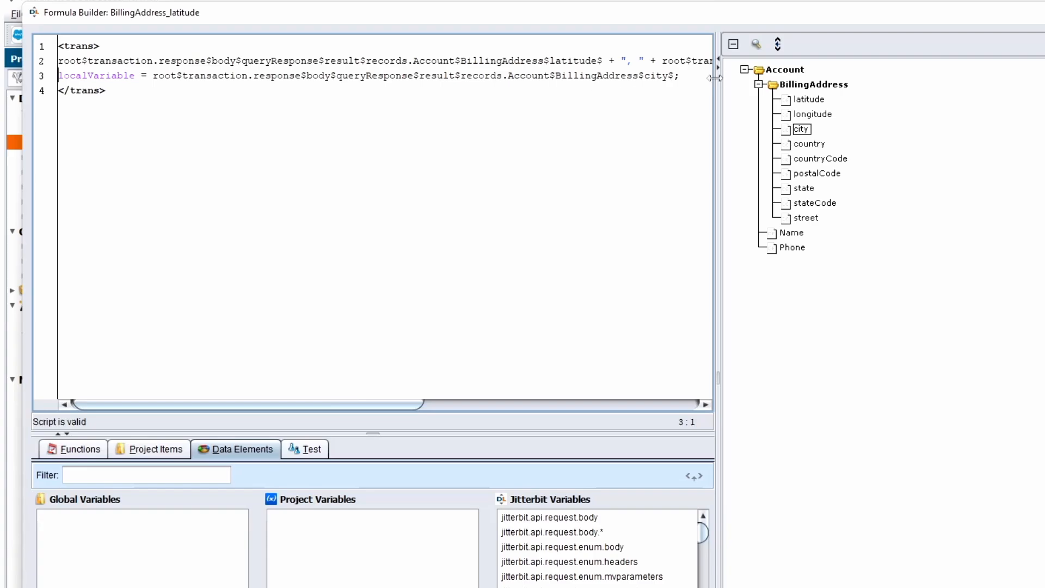
- Replace localVariable with $globalVariable in the city assignment line of the formula
key("Home")
key("ctrl+shift+Right")
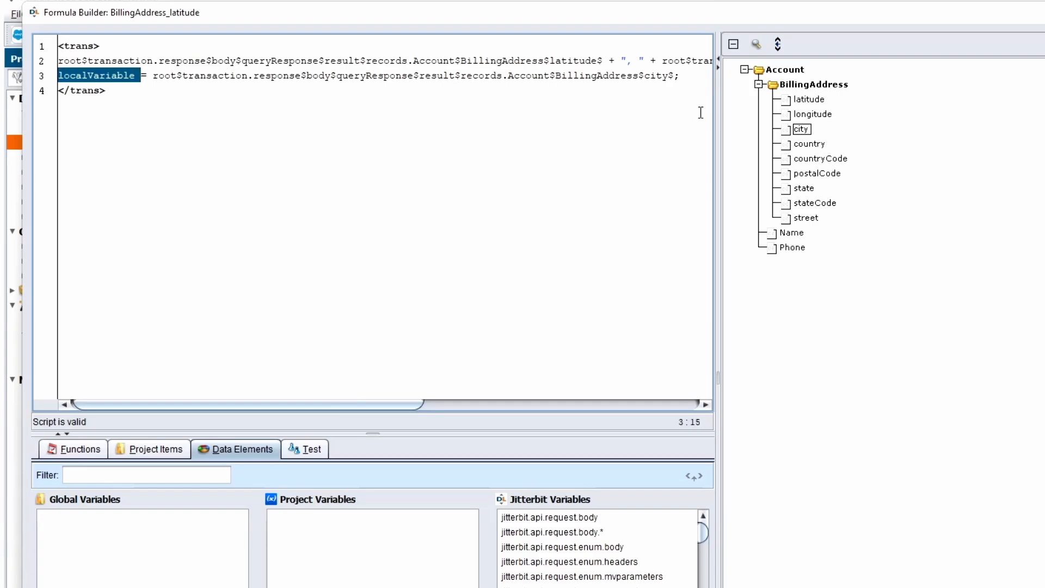
type("$global")
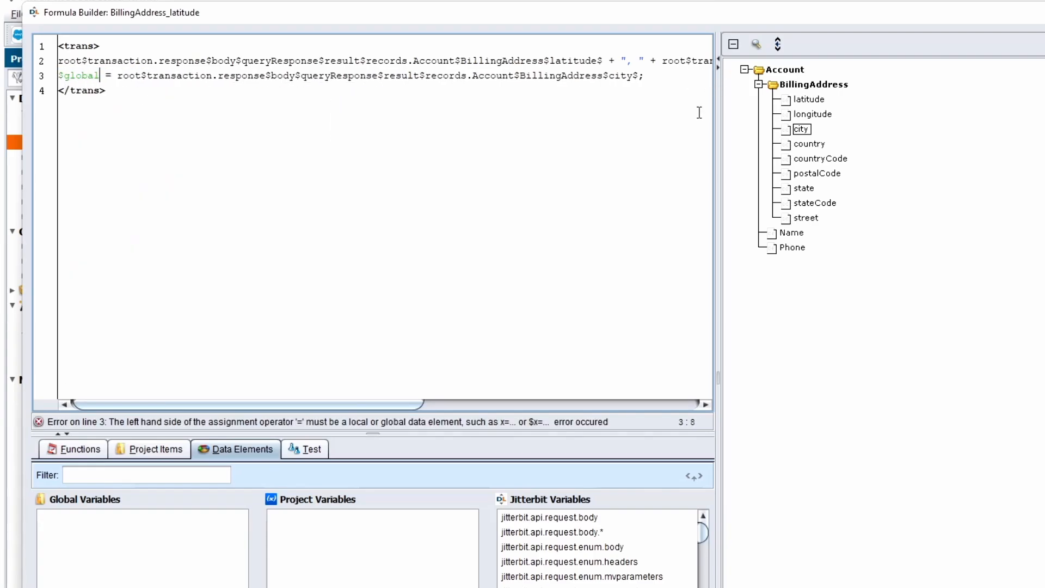
type("Variable")
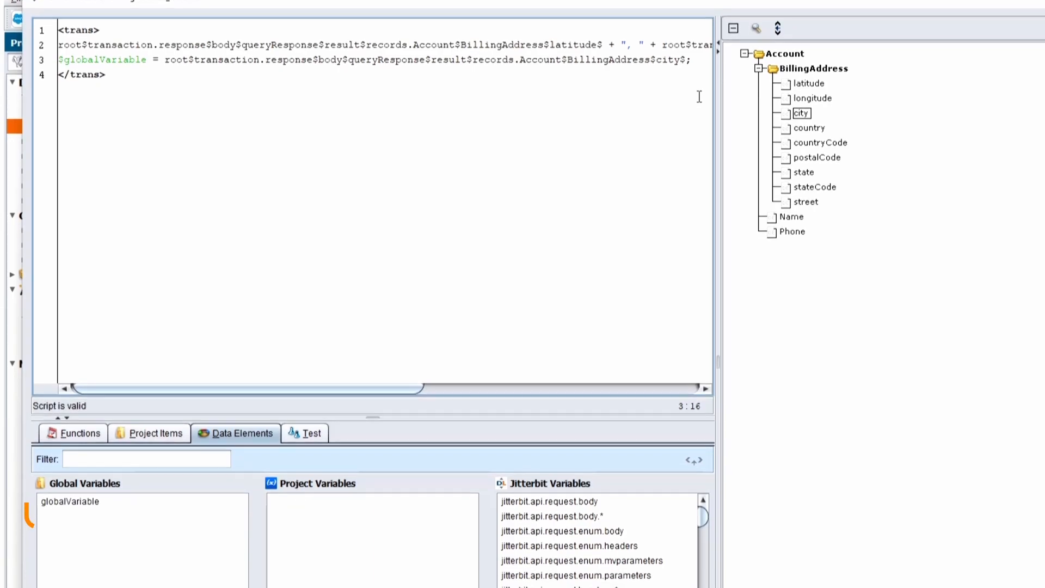
- Review the formula's global and Jitterbit variables and its test data elements, and close the Formula Builder
left_click(134, 502)
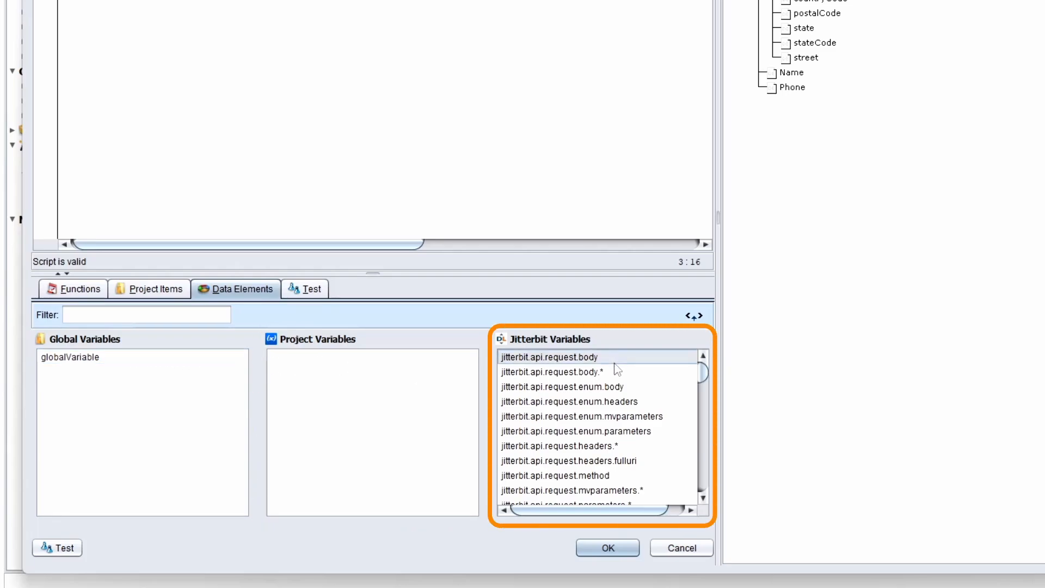
scroll(612, 400, "down", 10)
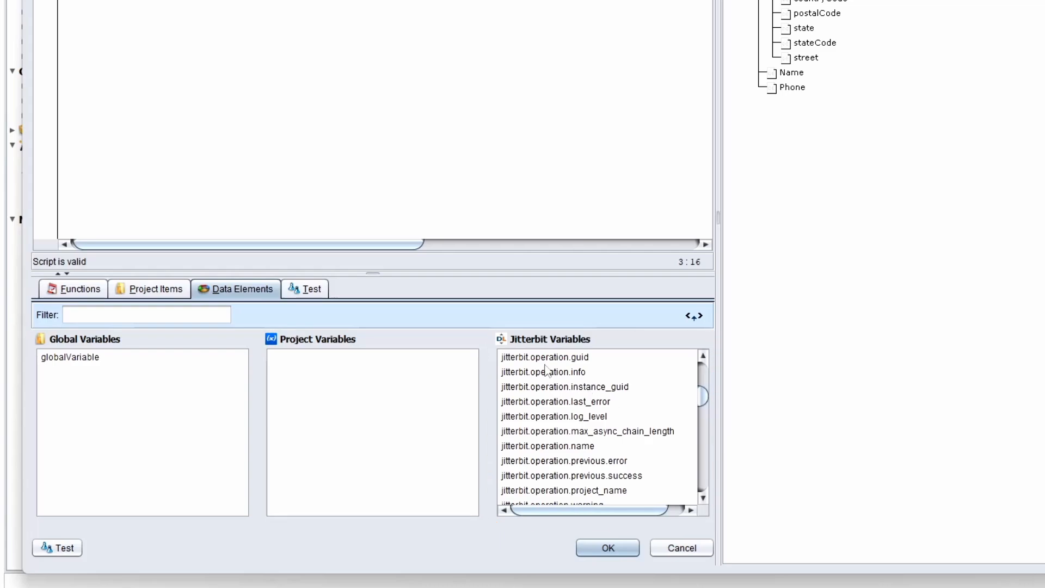
left_click(312, 286)
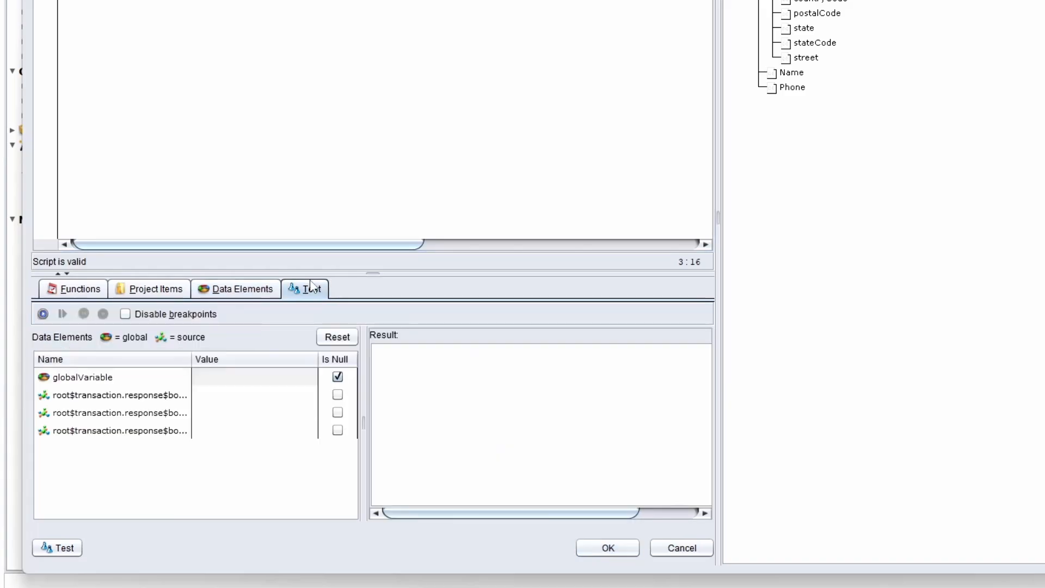
left_click(608, 548)
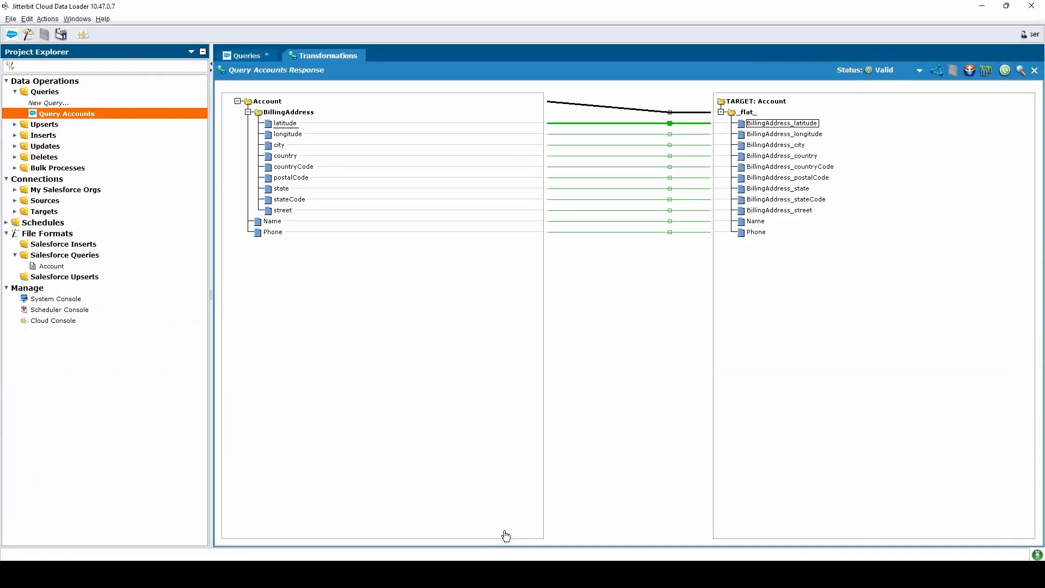
left_click(767, 349)
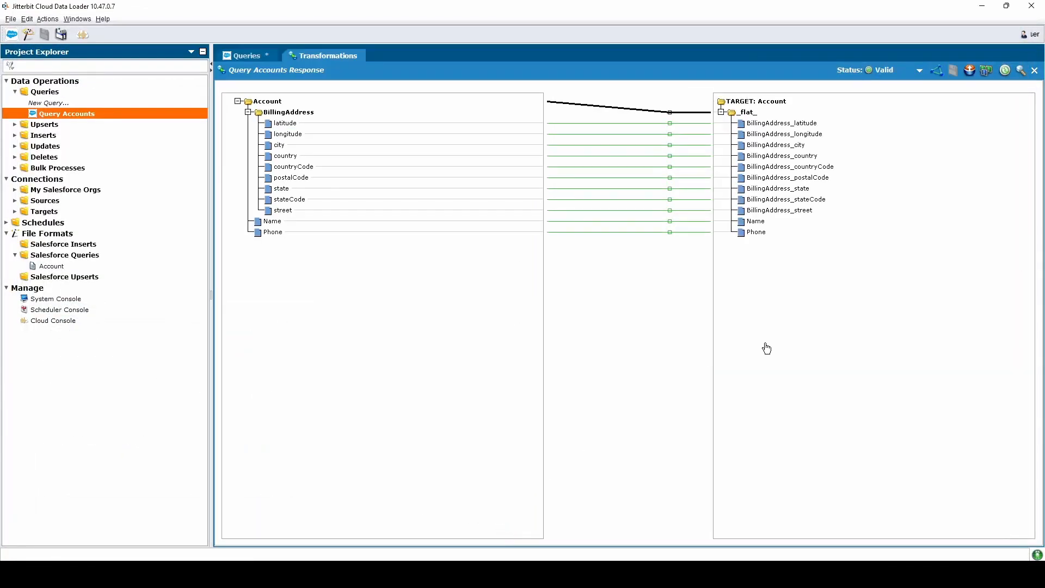